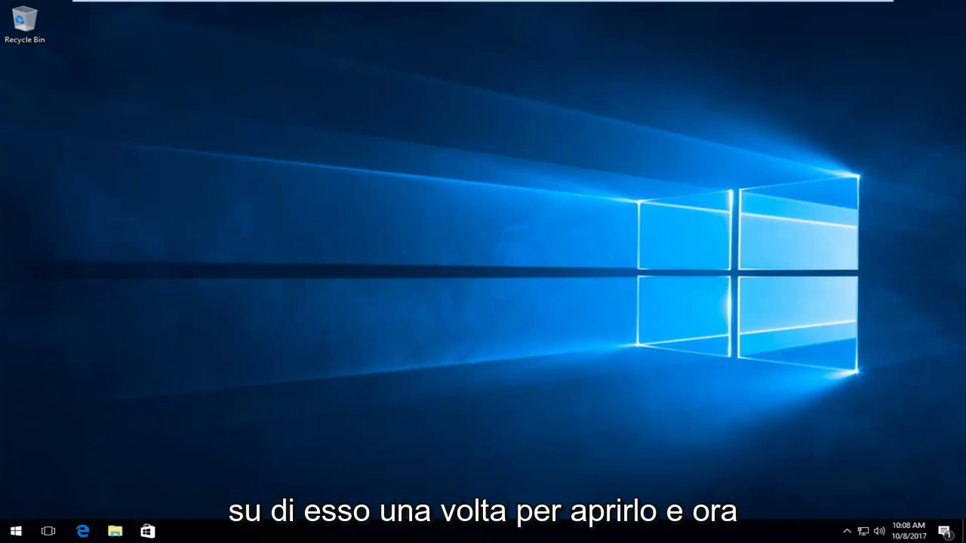
- Search the Start menu for 'control panel' and open the Control Panel result
left_click(12, 532)
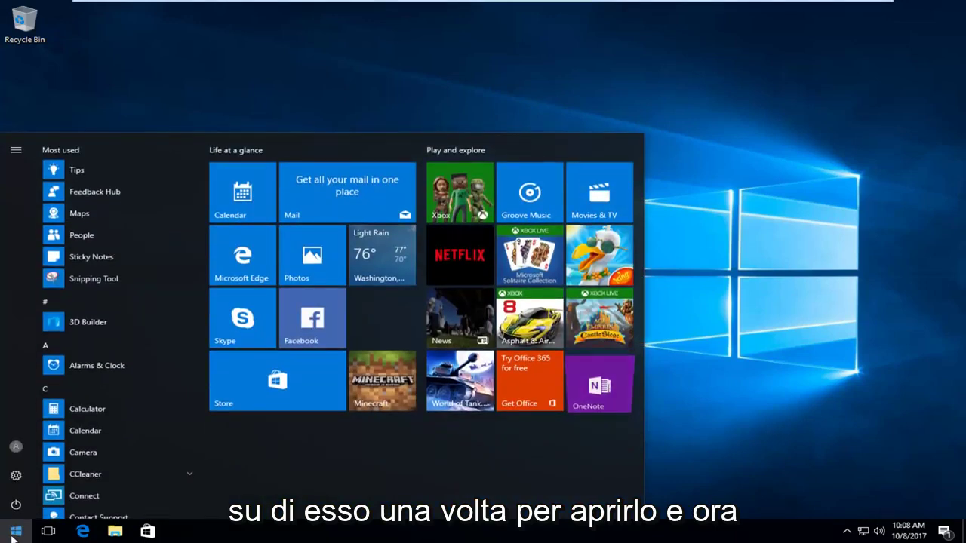
type("c")
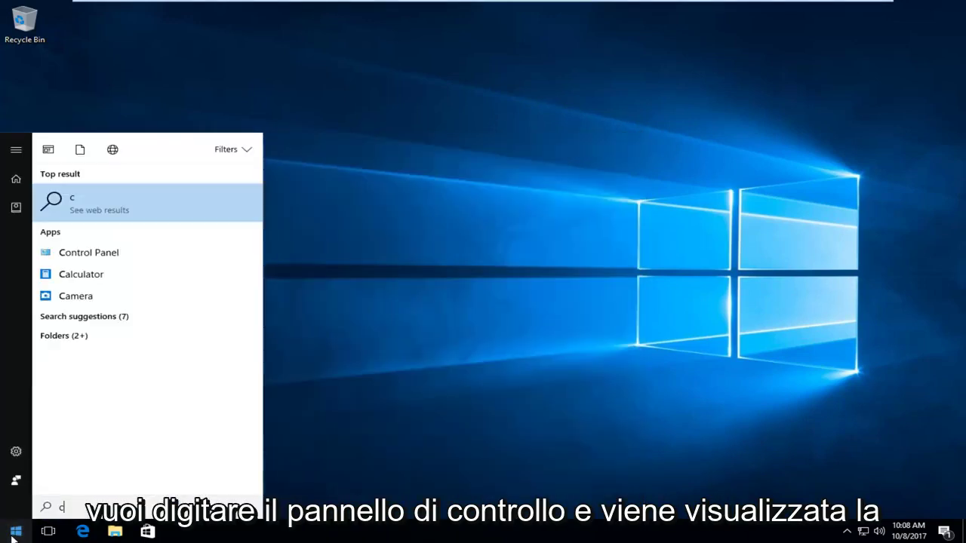
type("ontrol panel")
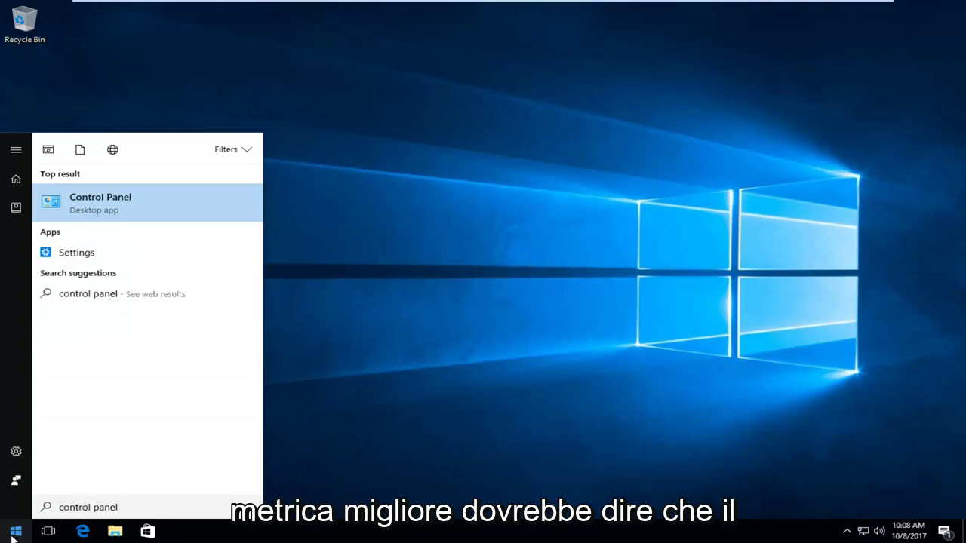
left_click(106, 202)
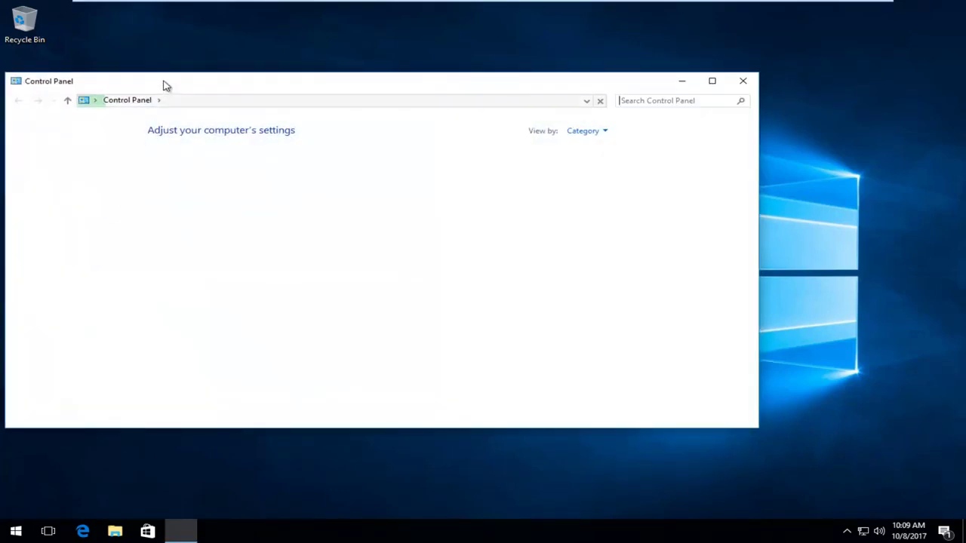
- Show Control Panel items as Large icons and open the Recovery item
left_click_drag(161, 84, 236, 86)
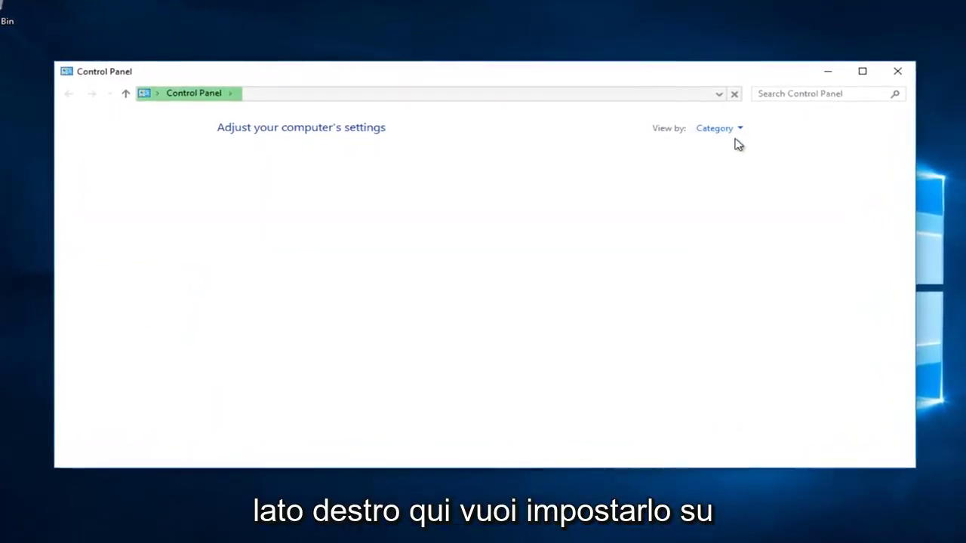
left_click(708, 130)
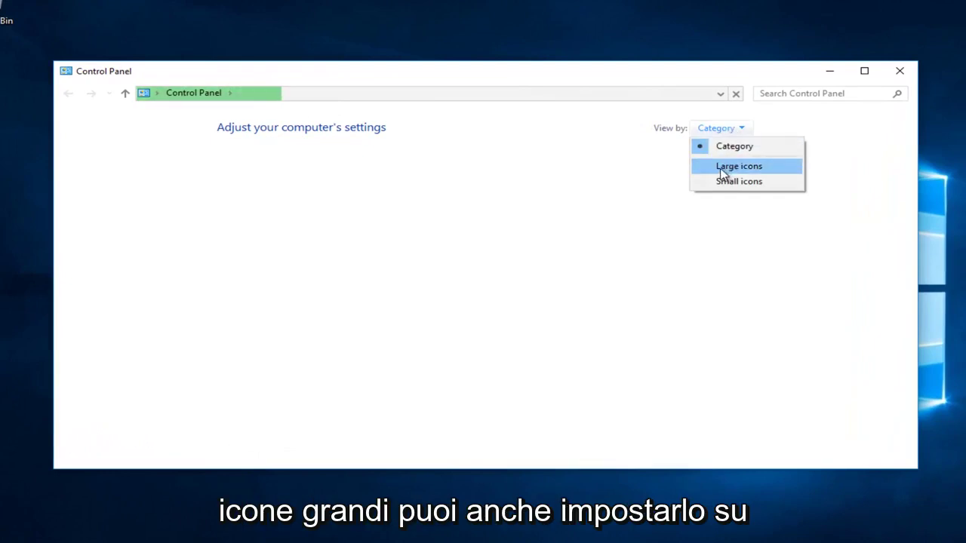
left_click(724, 170)
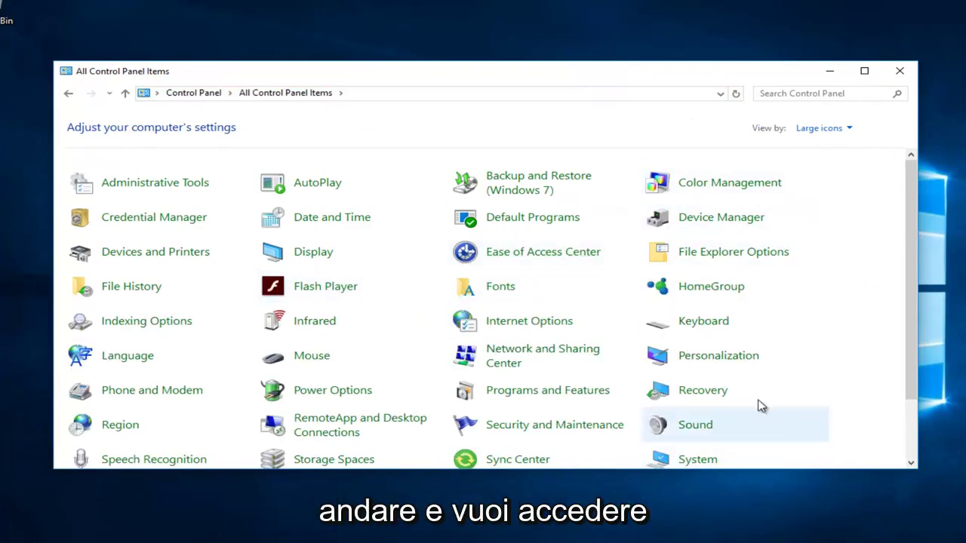
double_click(692, 394)
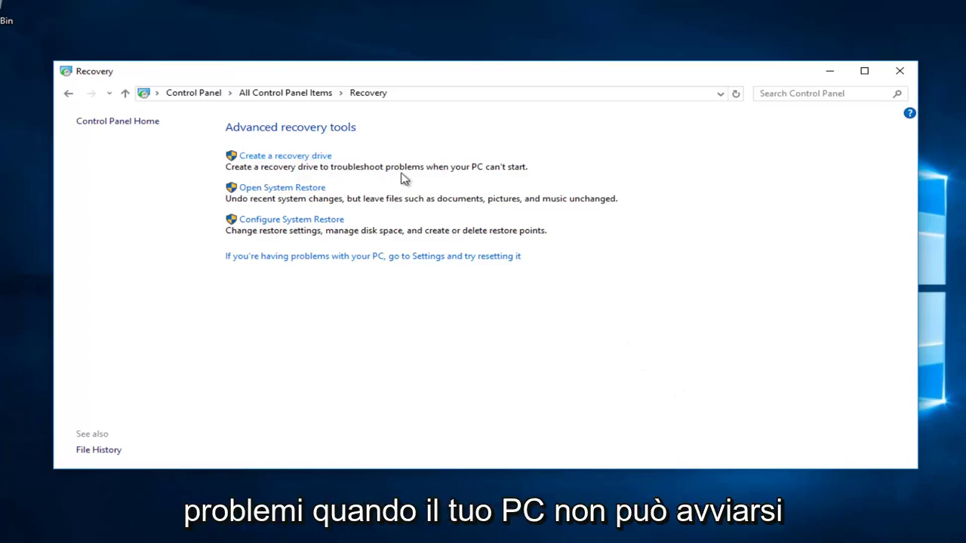
- Launch 'Create a recovery drive' and approve the User Account Control prompt with Yes
left_click(276, 157)
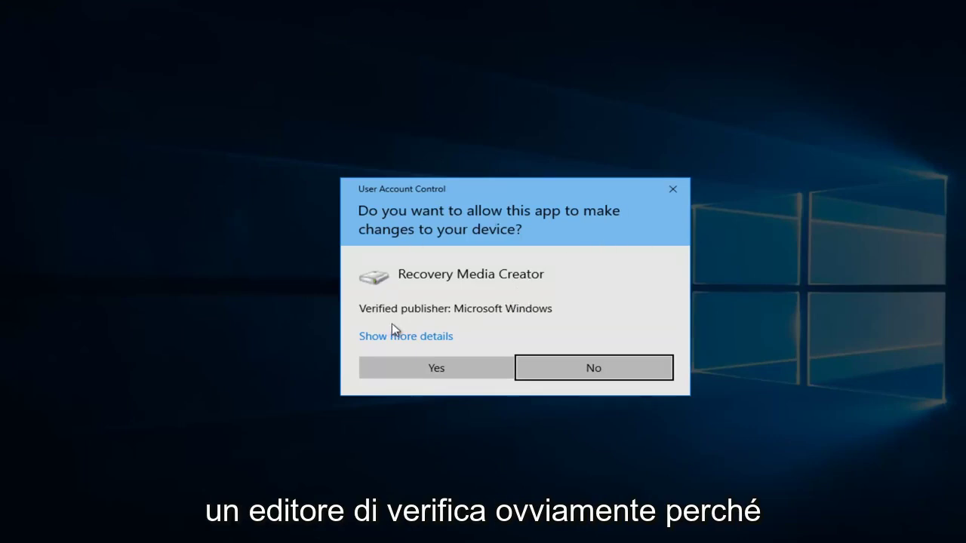
left_click(398, 379)
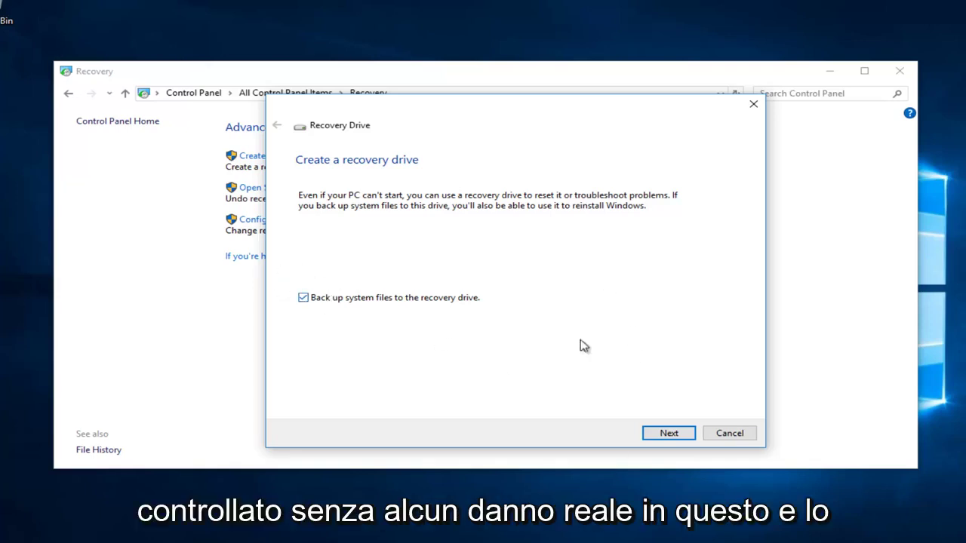
- Advance the Recovery Drive wizard to 'Connect a USB flash drive', then close it
left_click(669, 434)
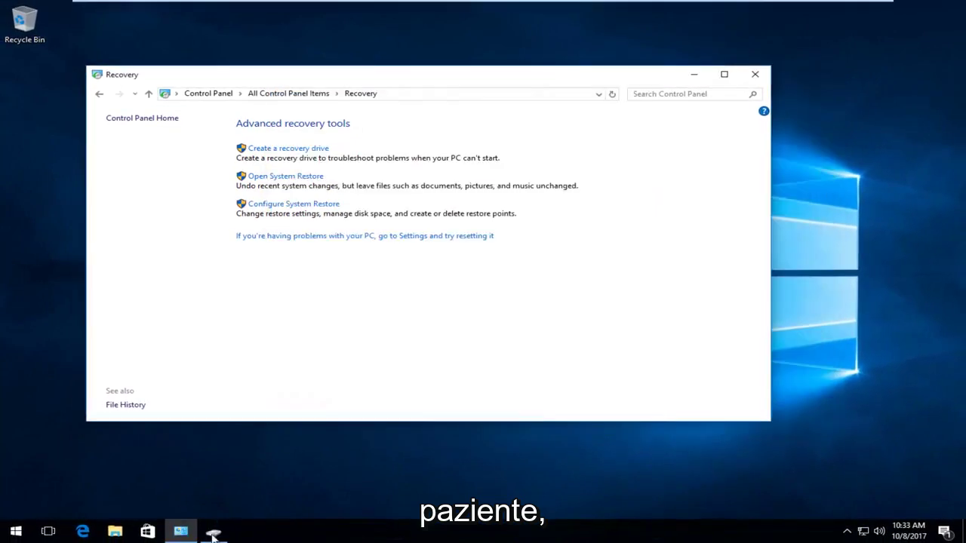
left_click(215, 533)
left_click_drag(363, 77, 415, 109)
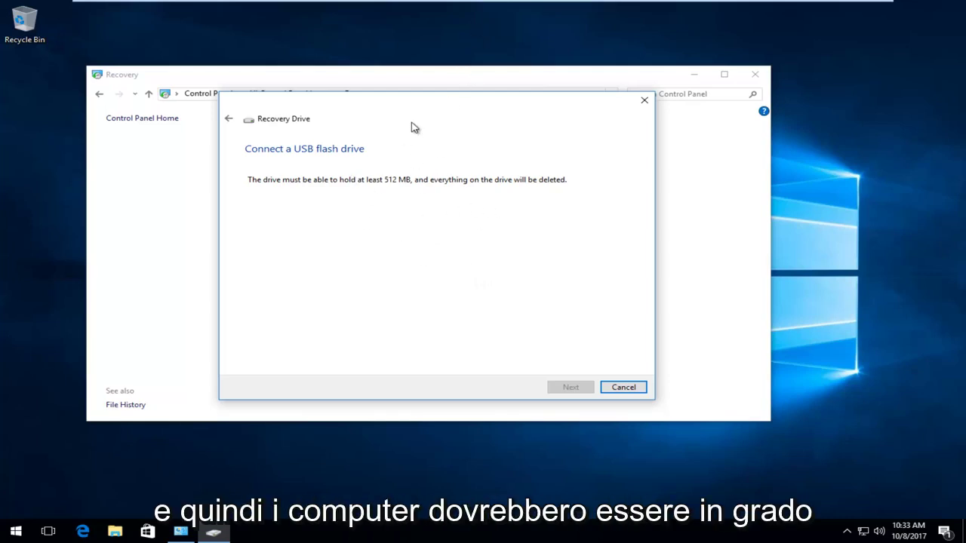
mouse_move(397, 108)
left_mouse_down()
mouse_move(436, 313)
mouse_move(414, 92)
mouse_move(401, 103)
left_mouse_up()
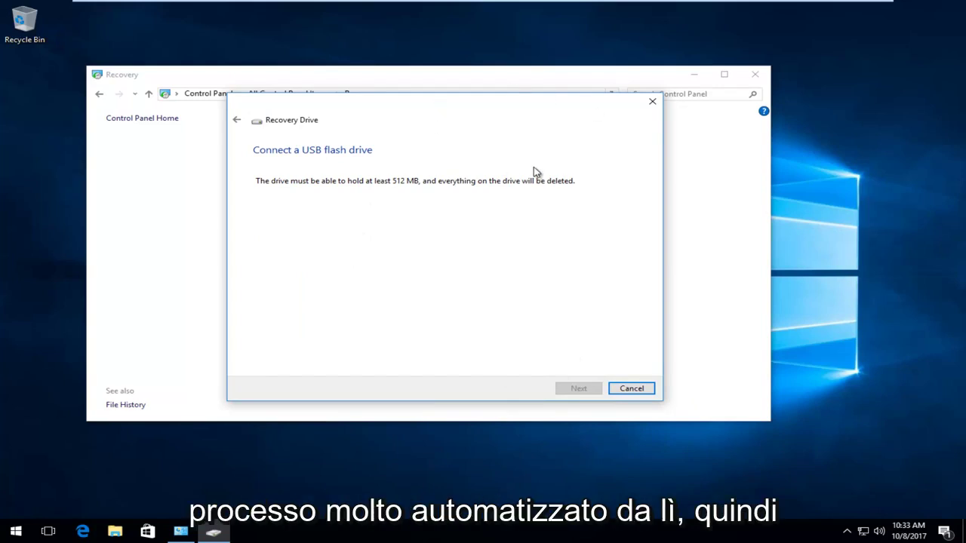
left_click(652, 104)
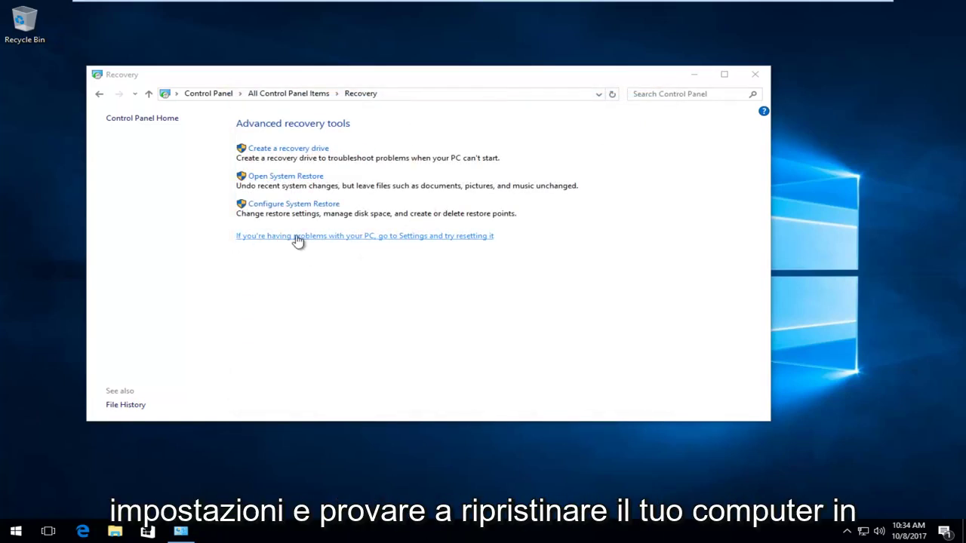
- Follow the 'go to Settings and try resetting it' link and choose Get started under Reset this PC
left_click(417, 243)
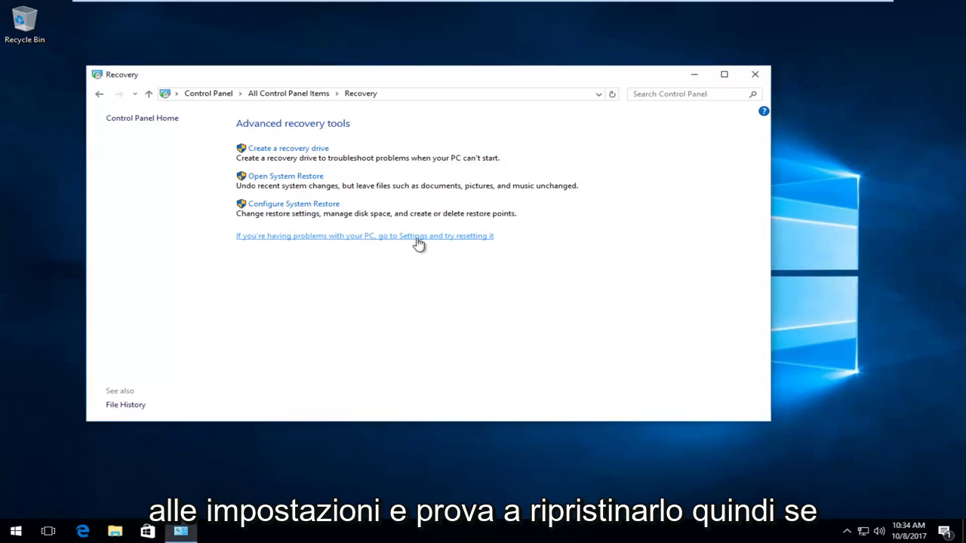
left_click(417, 242)
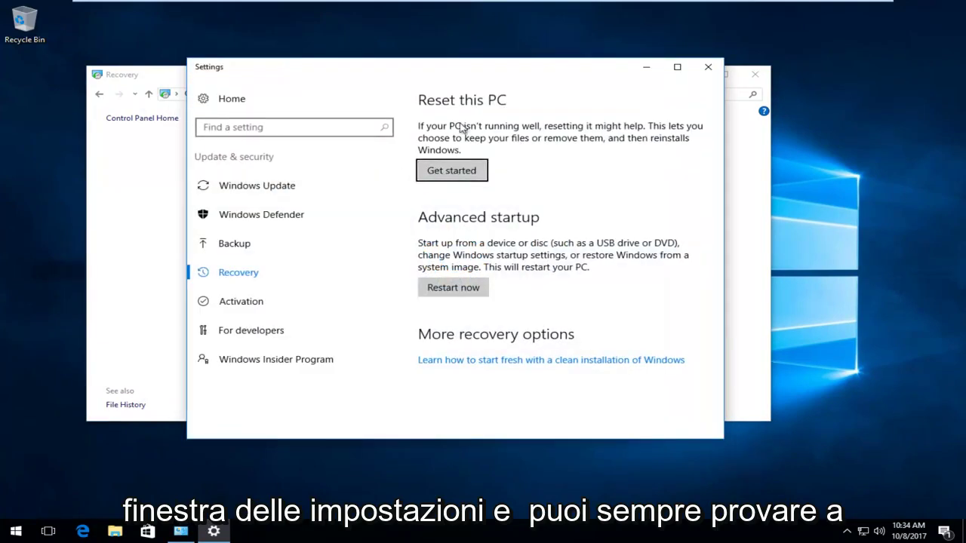
left_click(456, 171)
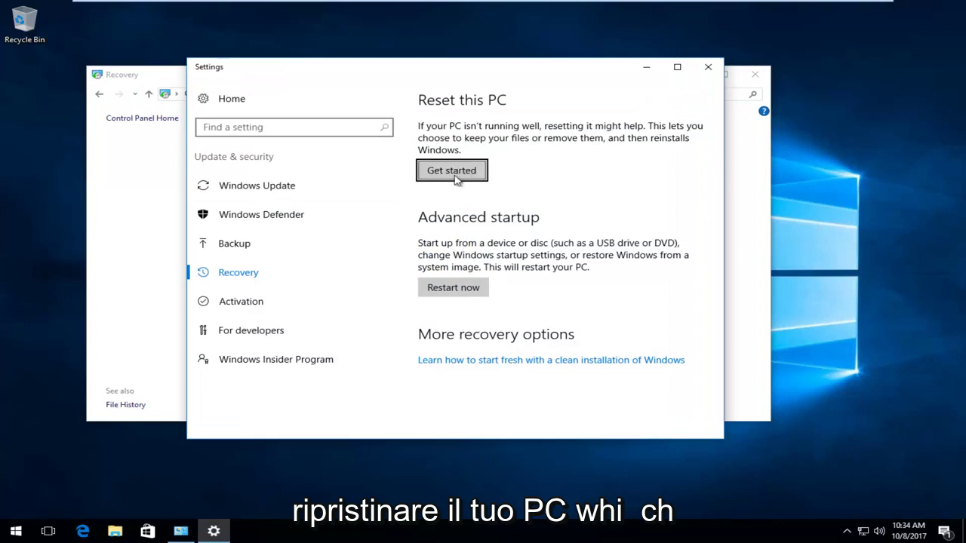